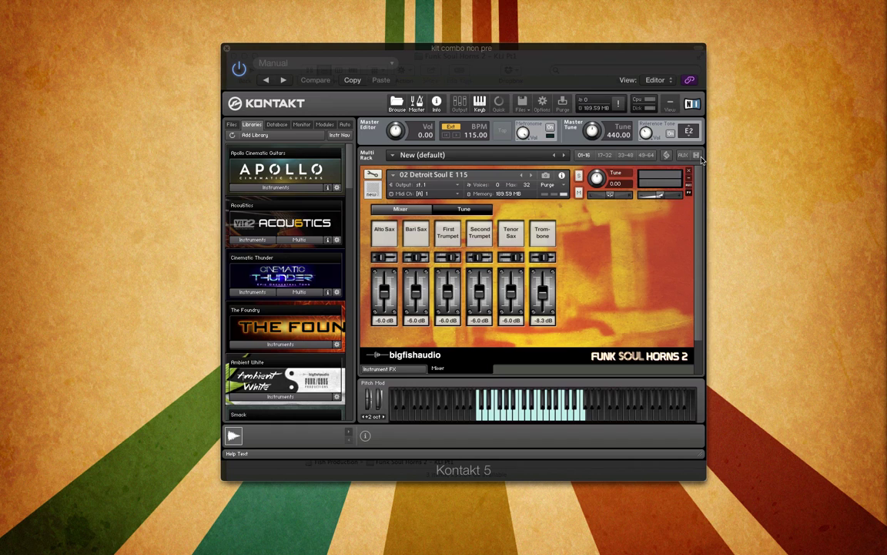
- Close Kontakt, expand Funk Soul Horns 2 – KLI, browse Samples, then expand the Kontakt 5 folder
click(227, 51)
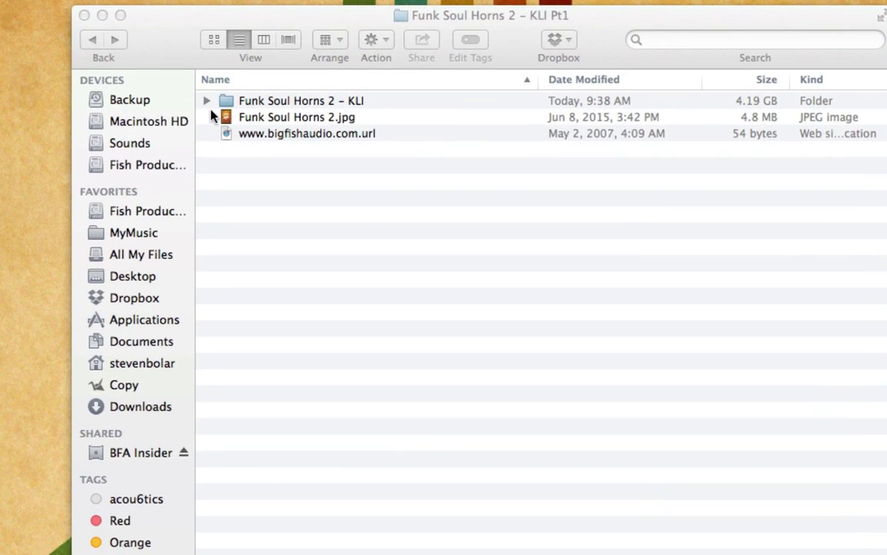
click(206, 101)
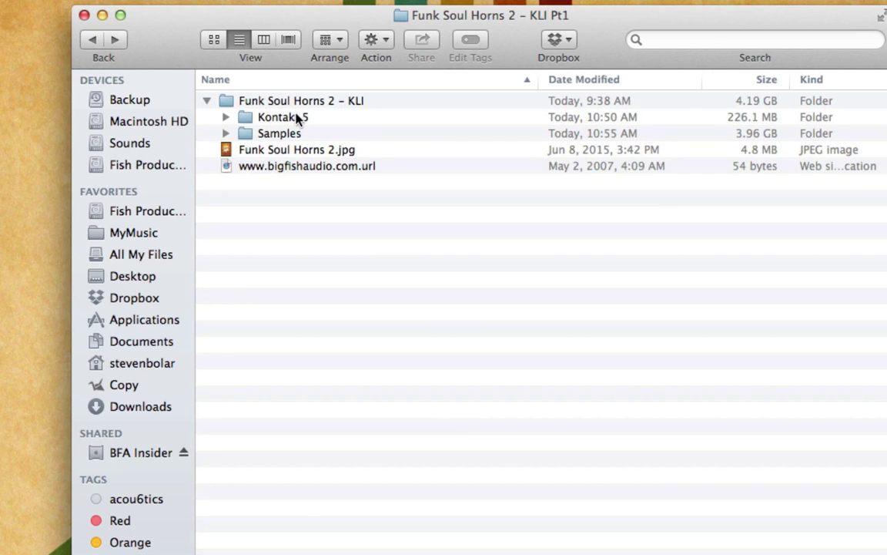
click(226, 134)
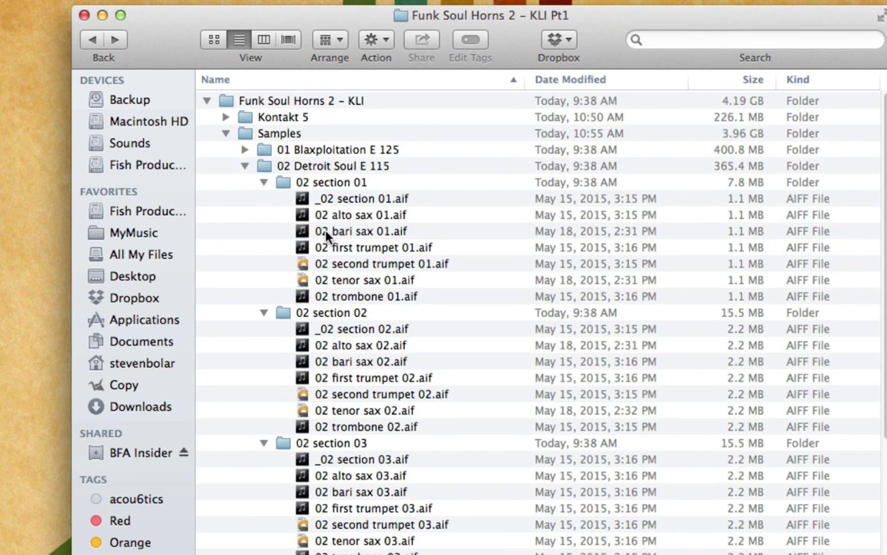
click(245, 166)
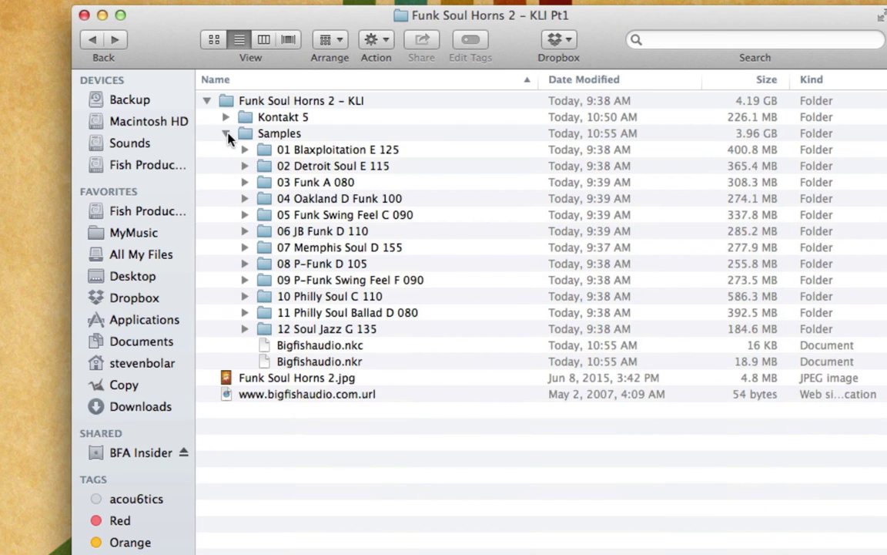
click(227, 135)
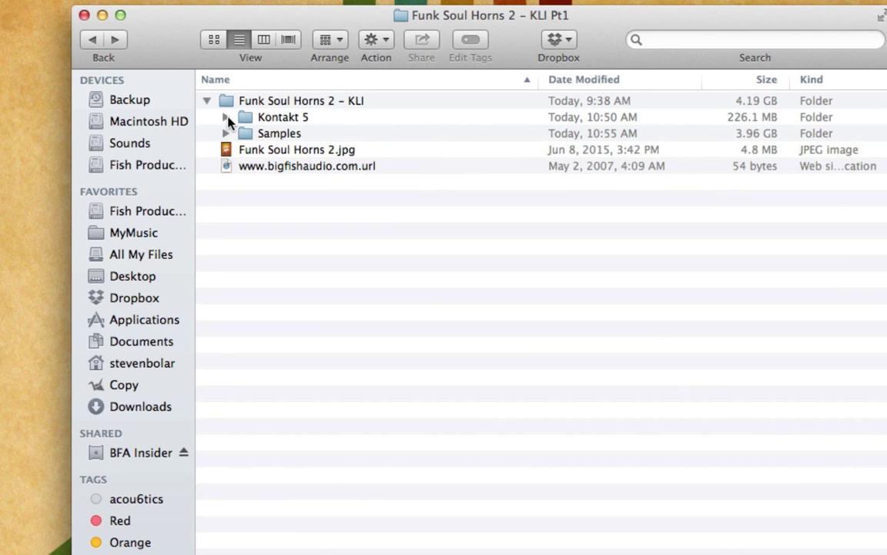
click(225, 118)
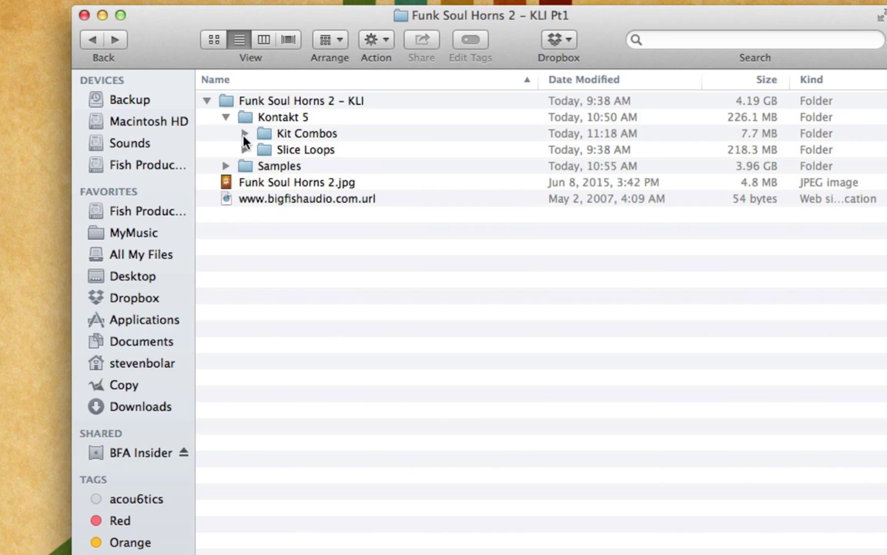
- Expand the Kit Combos folder and its 02 Detroit Soul E 115 kit folder
click(243, 135)
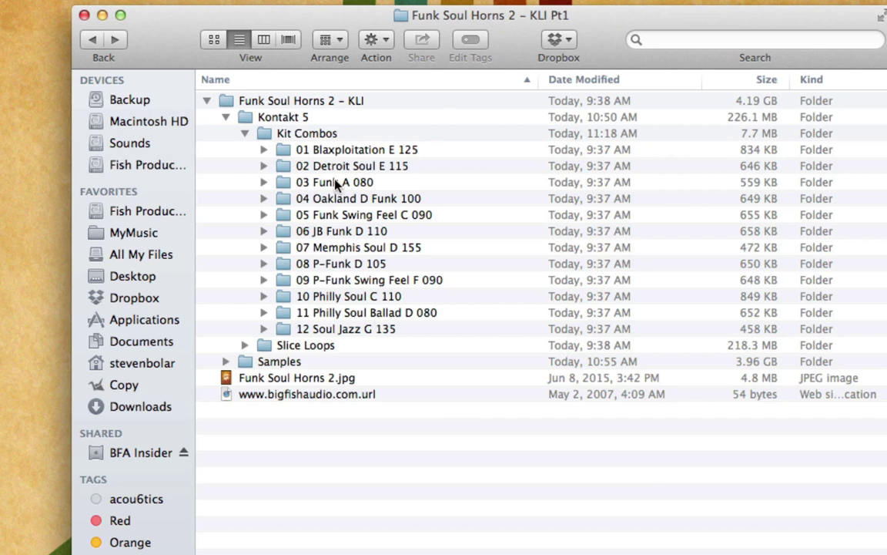
click(262, 166)
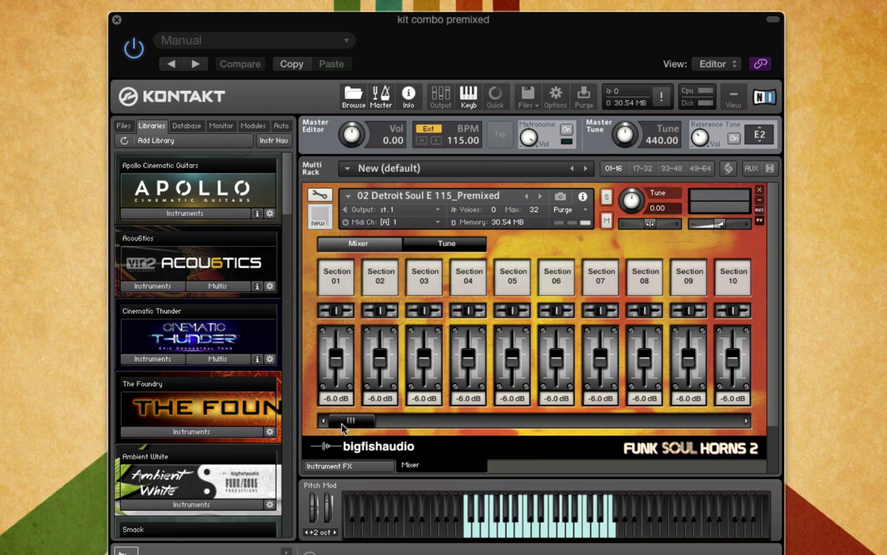
- Scroll across the section mixer, then show the Tune page with every section at 0.00
mouse_move(351, 423)
mouse_down()
mouse_move(578, 423)
mouse_move(337, 422)
mouse_up()
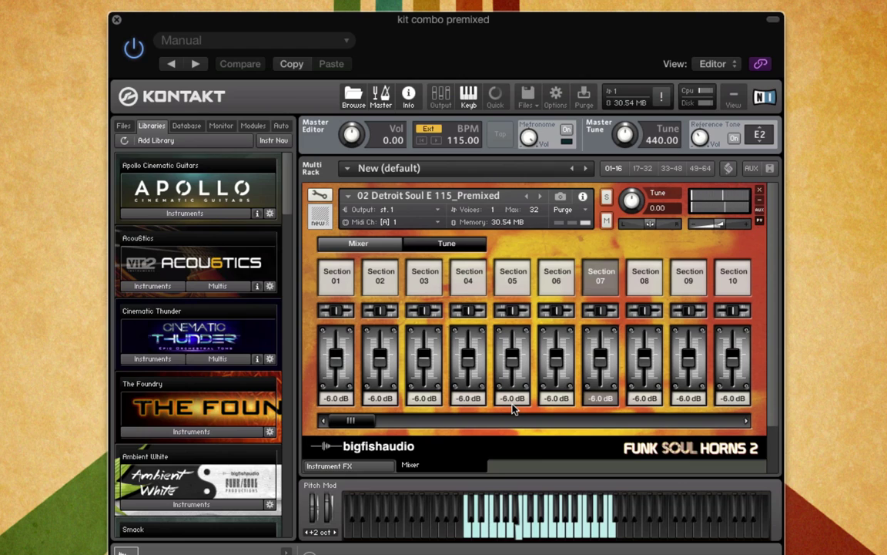
drag(350, 420, 643, 442)
drag(709, 421, 343, 442)
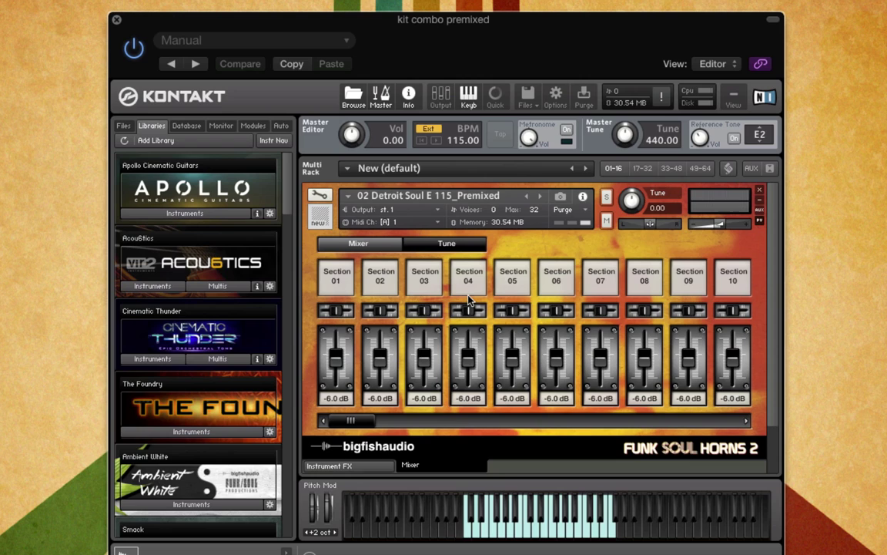
click(445, 245)
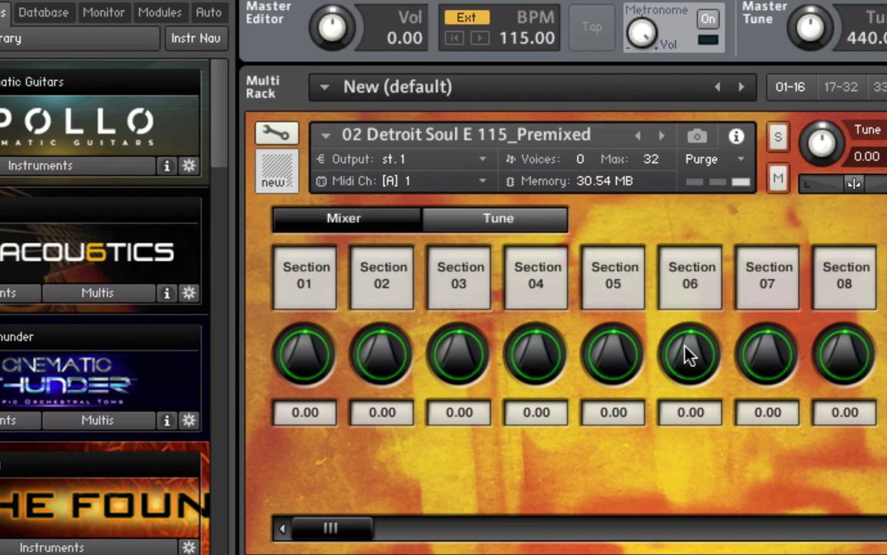
drag(688, 356, 681, 380)
drag(683, 355, 673, 401)
drag(689, 357, 712, 202)
drag(697, 364, 674, 443)
- Switch to the section volume faders and back to the insert and send effects
click(406, 519)
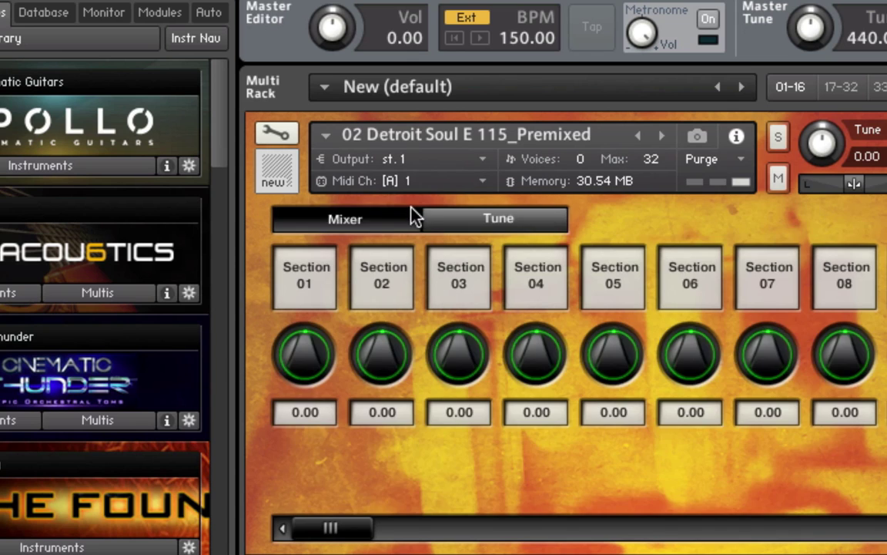
click(412, 216)
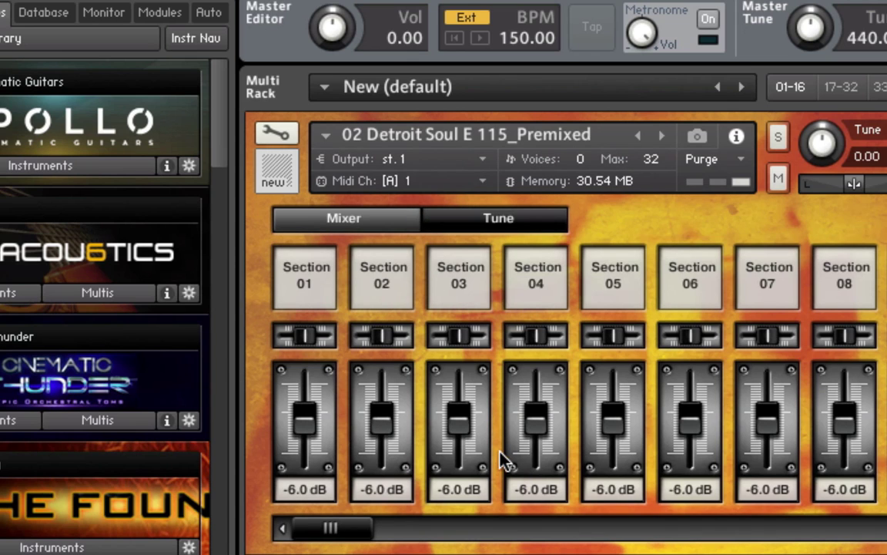
click(406, 519)
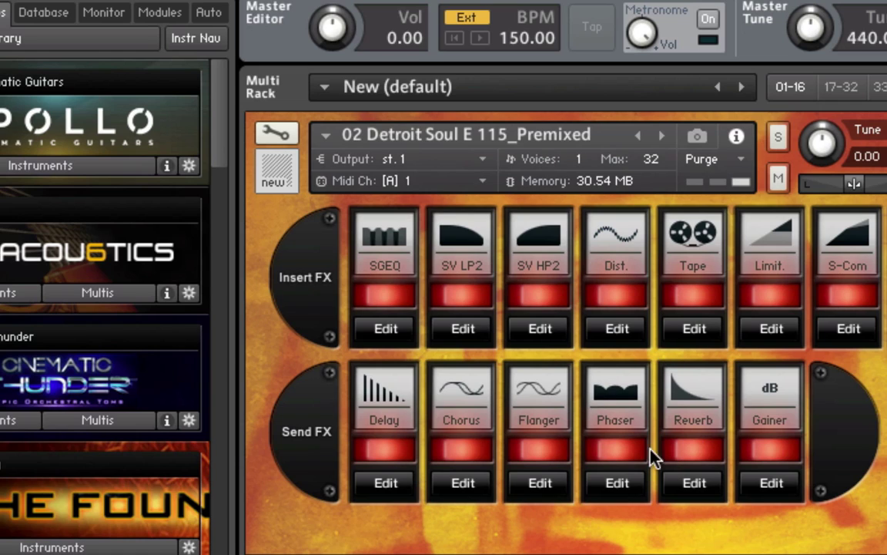
- Toggle the Chorus and Reverb sends on and off, leaving both off
click(459, 455)
click(459, 454)
click(690, 455)
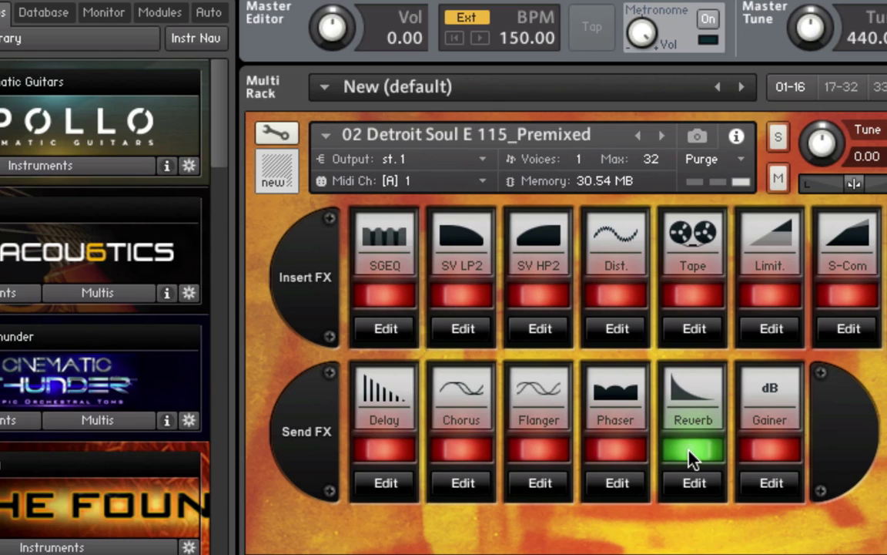
click(692, 456)
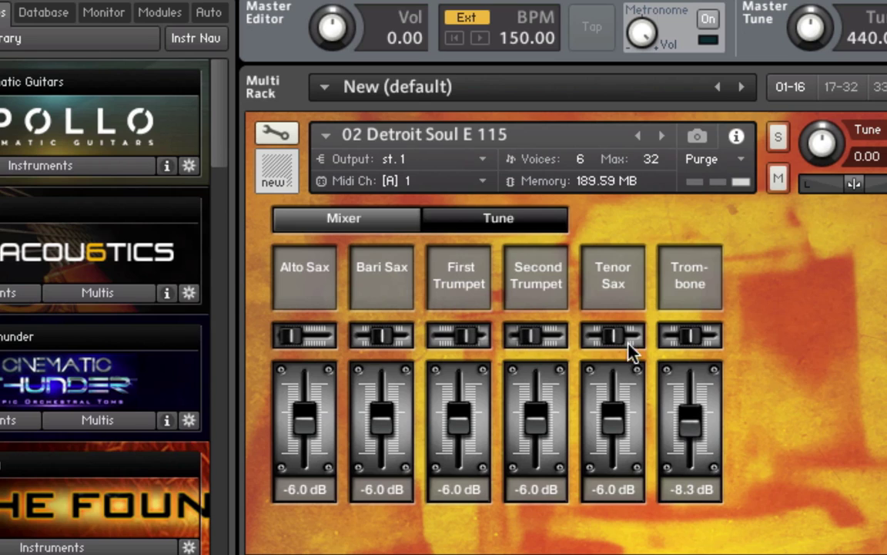
- Pan the Tenor Sax right and set the Second Trumpet fader to -7.1 dB
drag(629, 344, 635, 333)
drag(536, 419, 540, 395)
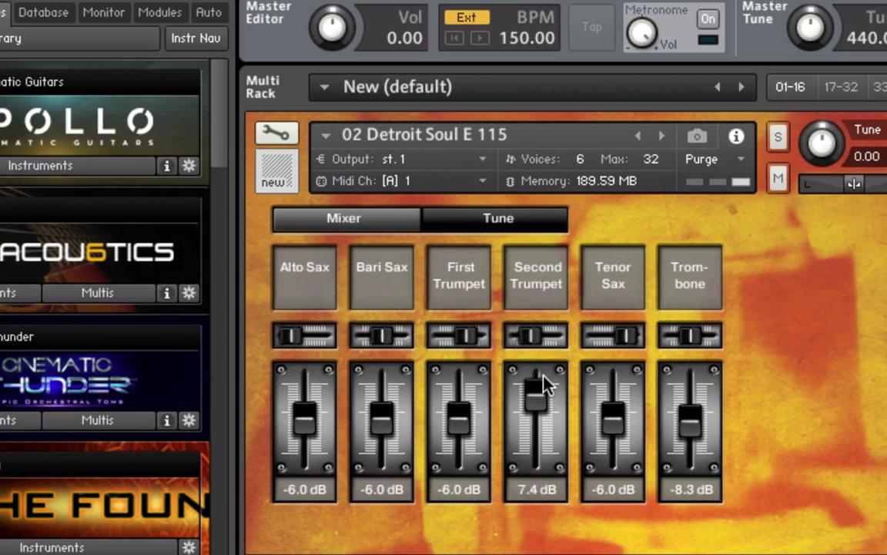
drag(535, 386, 514, 426)
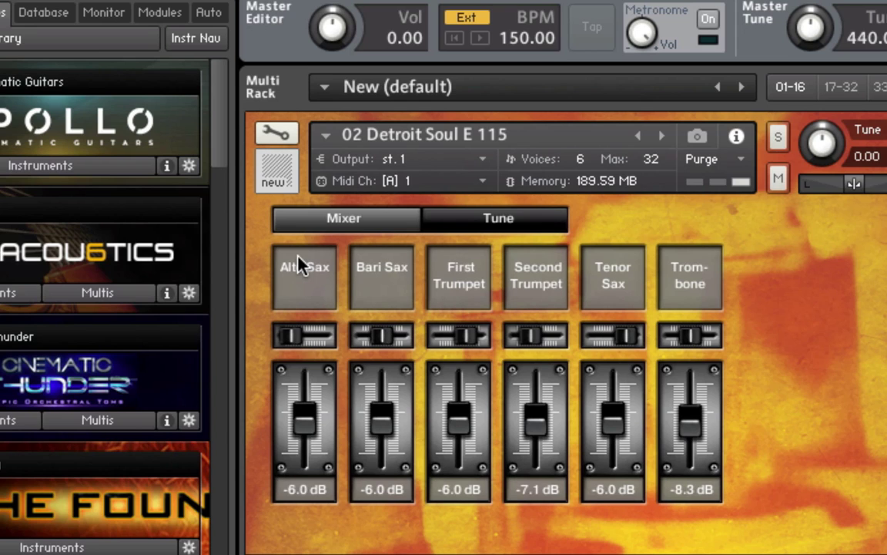
click(462, 218)
click(388, 215)
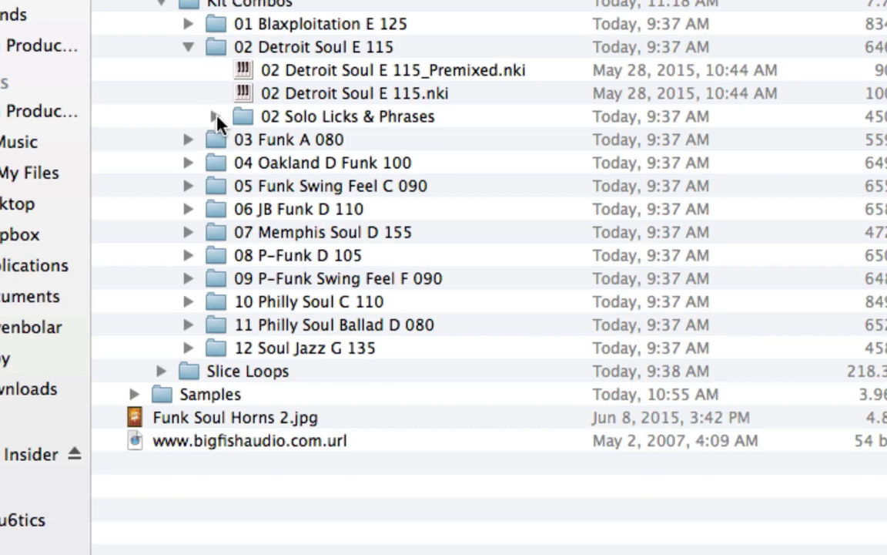
- Expand the 02 Solo Licks & Phrases folder to reach the trumpet licks instrument
click(214, 117)
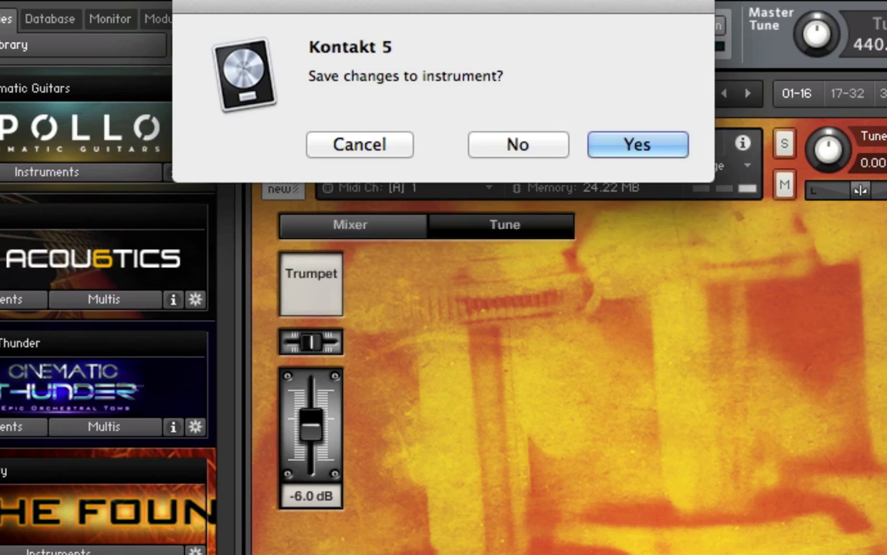
- Remove the Trumpet instrument without saving and collapse Solo Licks, the kit folder and Kit Combos
click(517, 143)
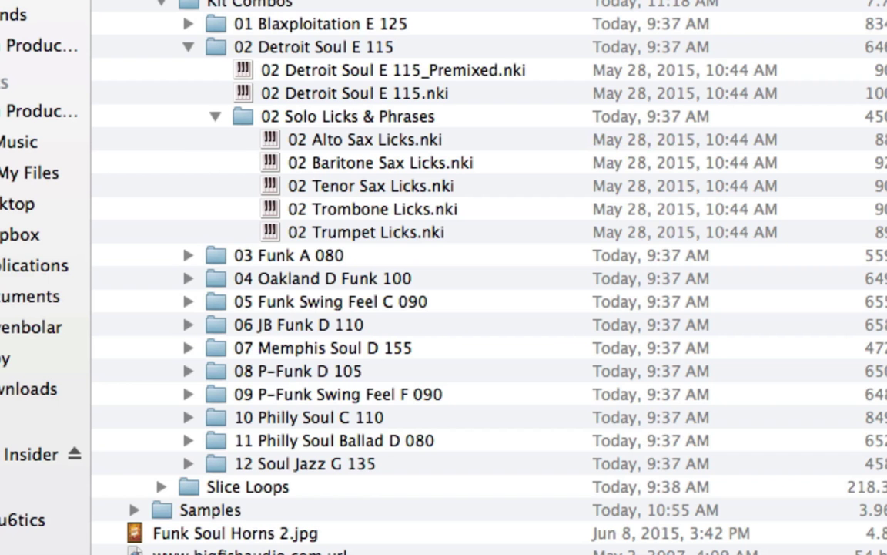
click(216, 116)
click(191, 47)
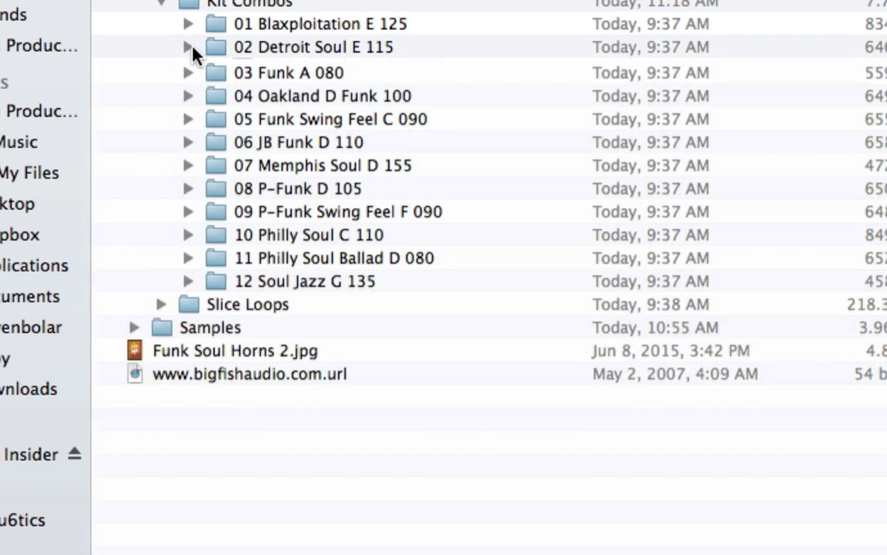
click(162, 4)
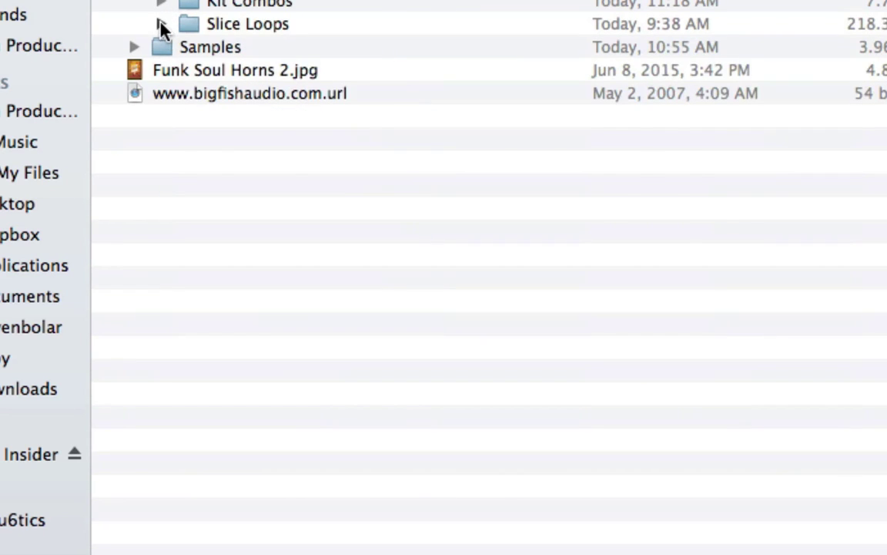
- Expand Slice Loops, its 02 Detroit Soul E 115 folder and 02 section 01
click(162, 23)
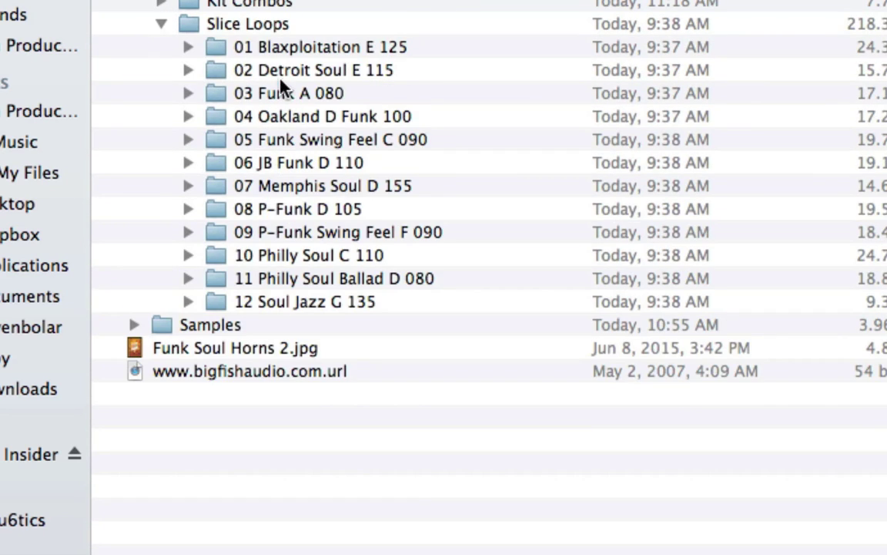
click(188, 71)
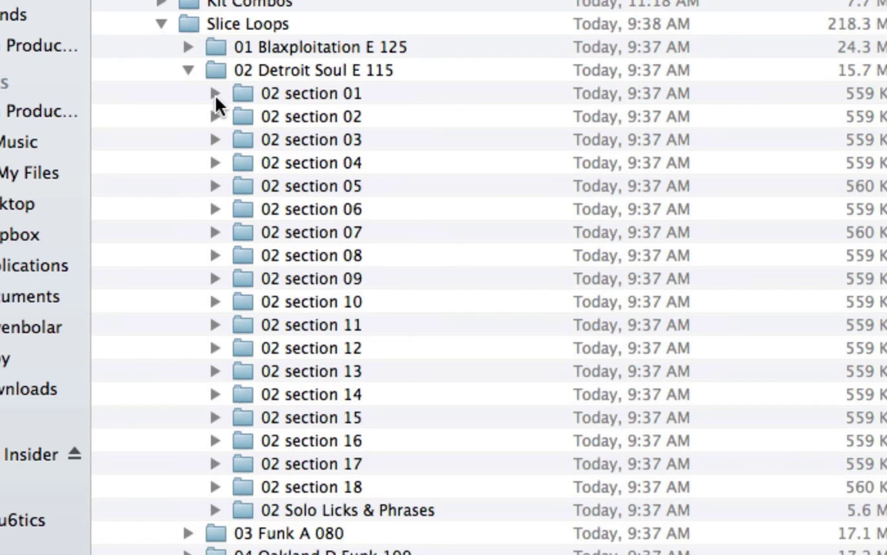
click(214, 94)
- Collapse the 02 section 01 file list again
click(215, 94)
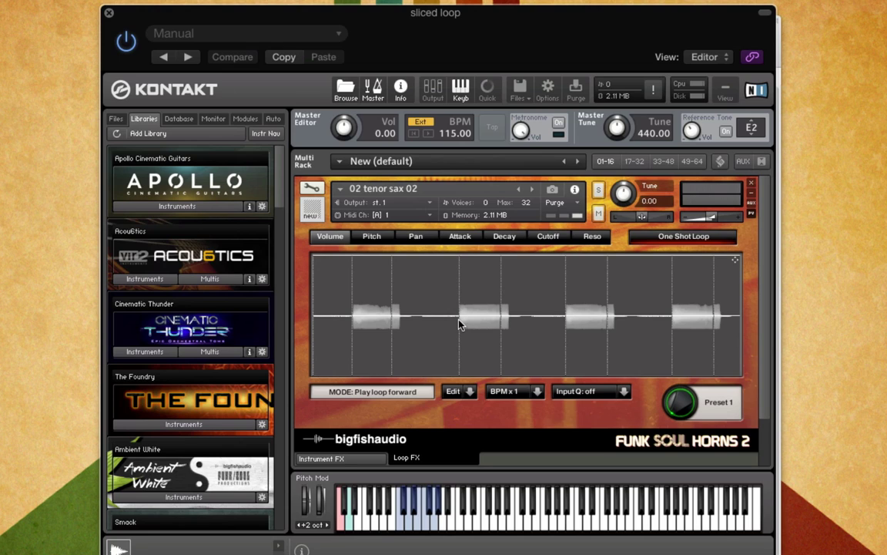
click(665, 239)
click(345, 530)
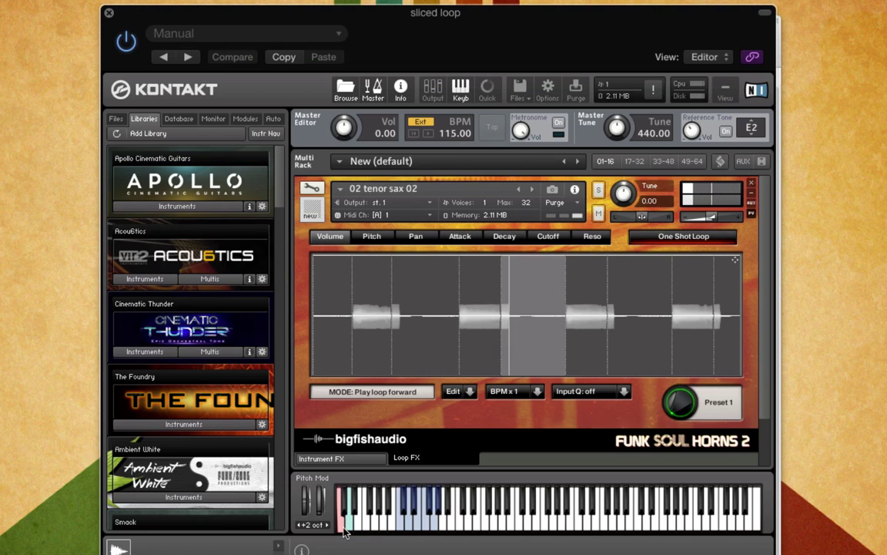
click(347, 528)
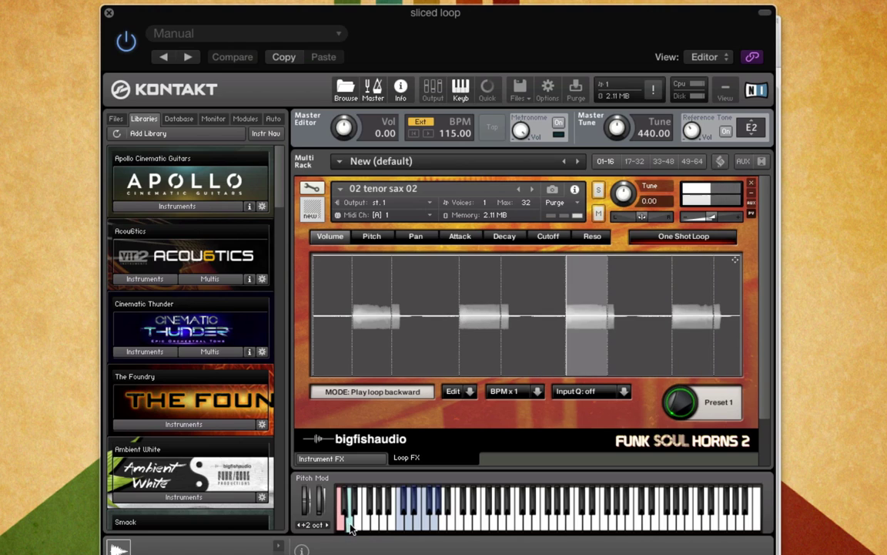
click(352, 528)
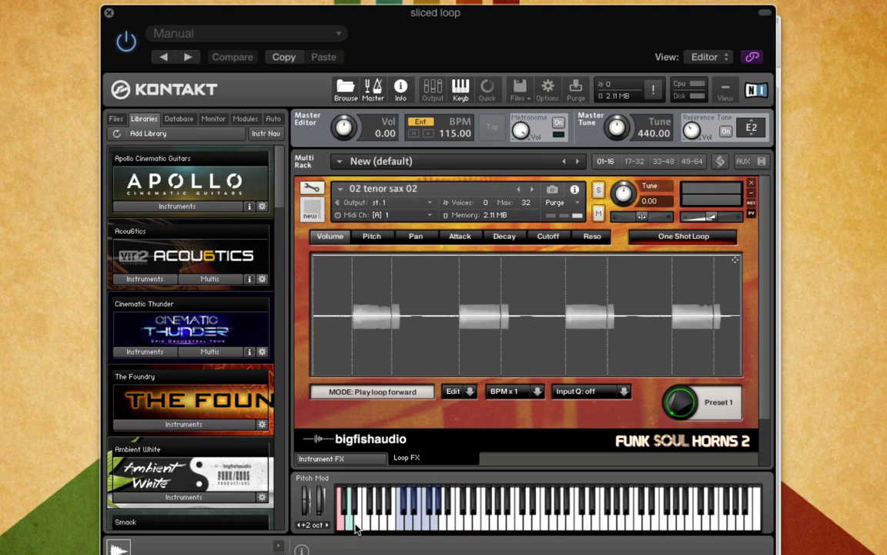
click(355, 527)
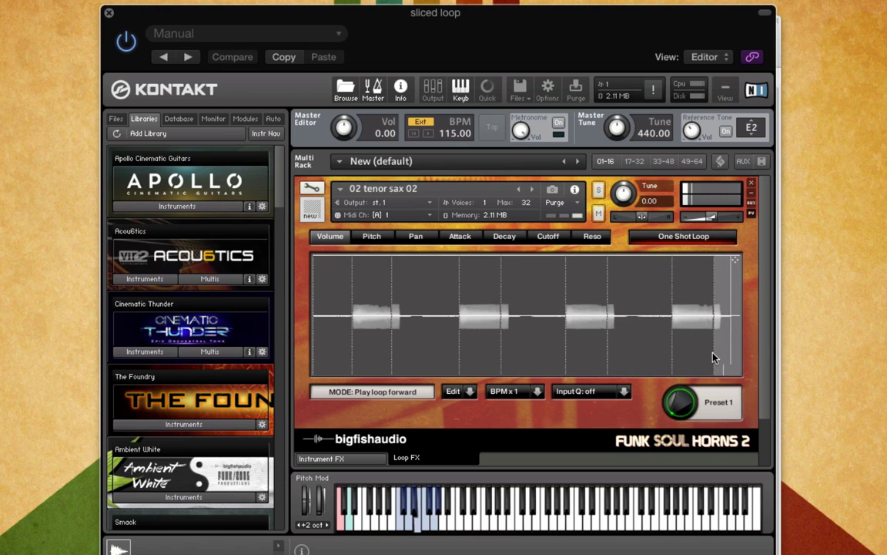
click(675, 238)
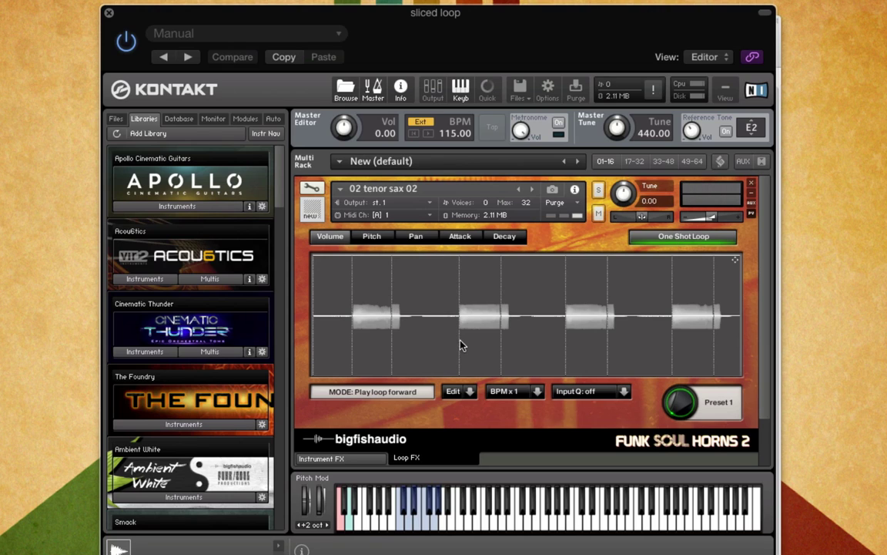
click(683, 236)
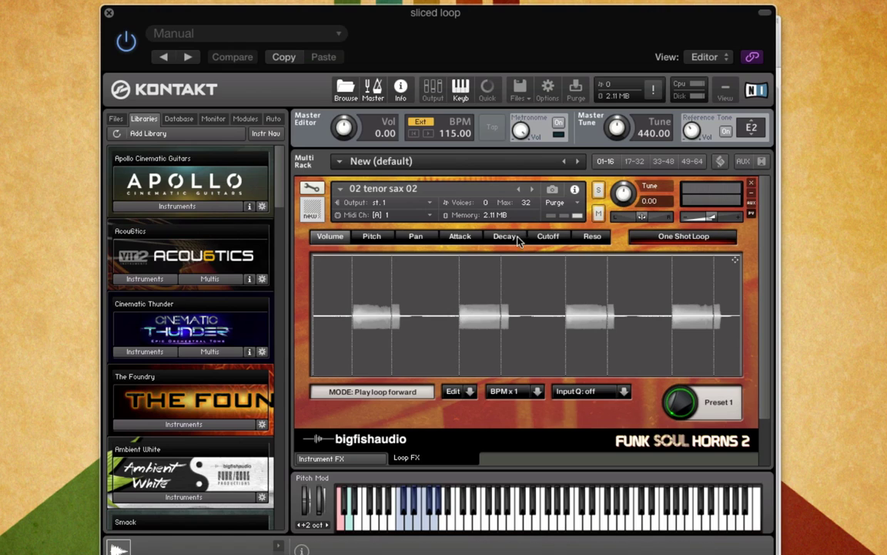
- In the Pitch lane, drag slice 4 down to -1 ST and slice 8 up to +3 ST
click(372, 236)
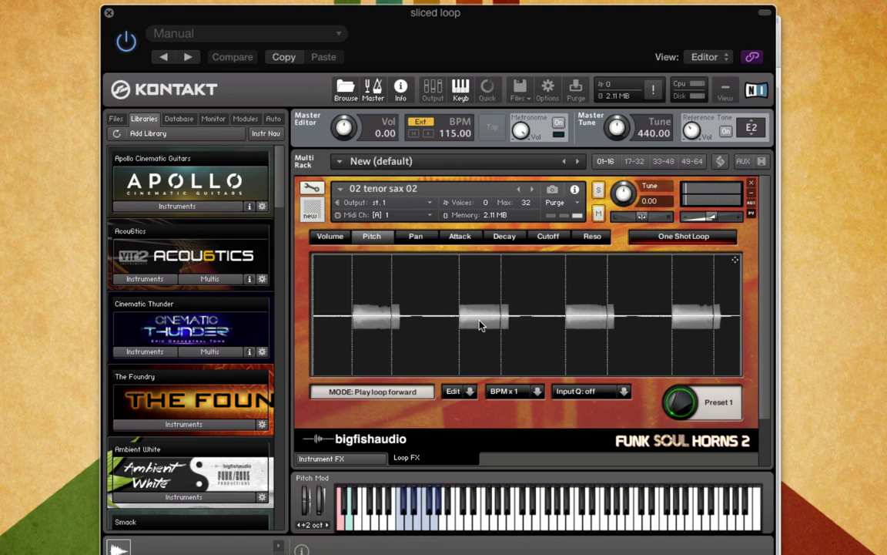
drag(480, 322, 479, 331)
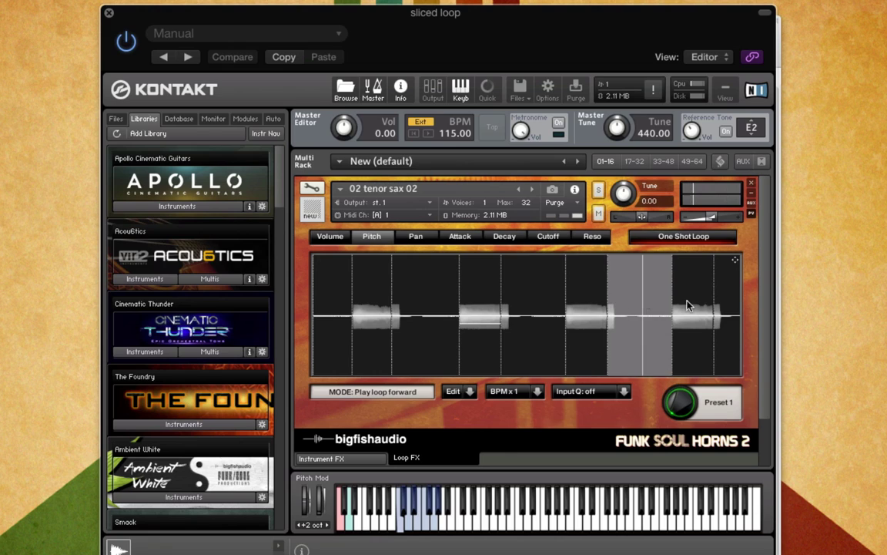
mouse_move(690, 305)
mouse_down()
mouse_move(683, 254)
mouse_move(690, 317)
mouse_up()
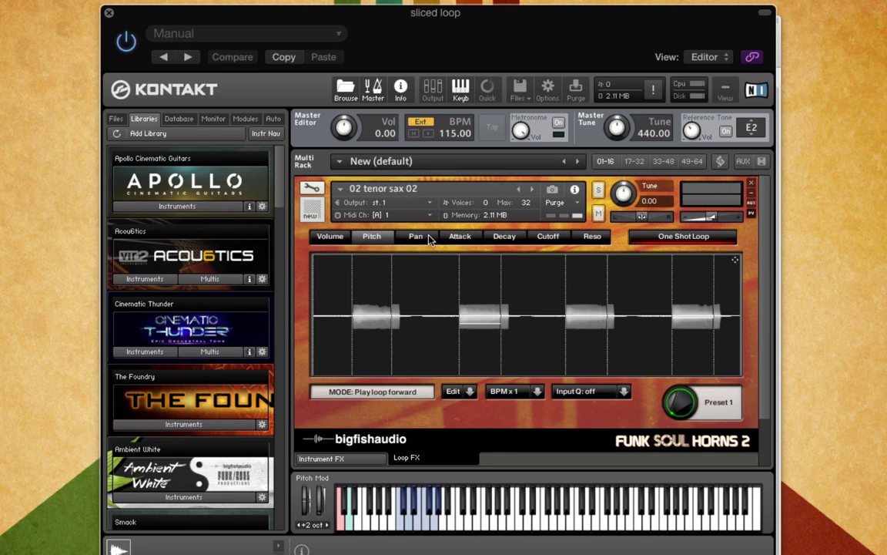
- In the Cutoff lane, draw cutoff levels across the slices, then reset them all
click(548, 236)
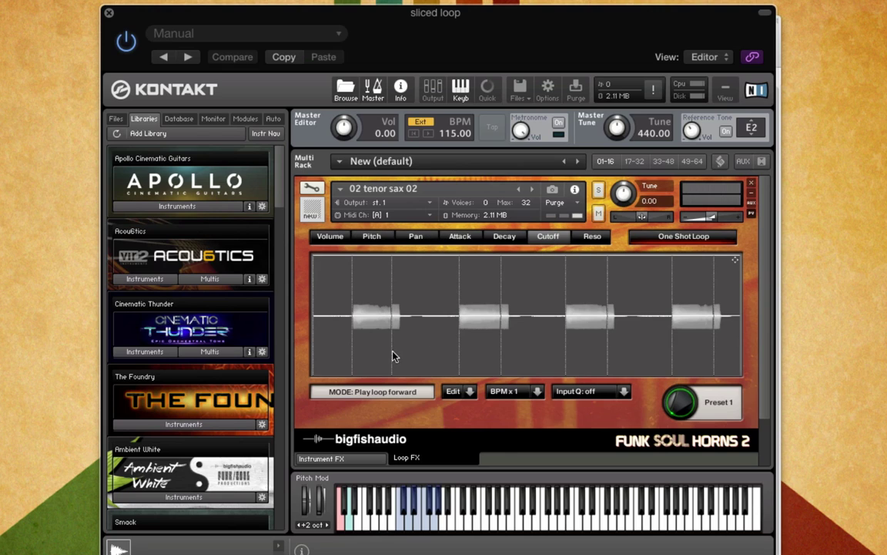
drag(342, 362, 673, 376)
mouse_move(725, 353)
mouse_down()
mouse_move(725, 335)
mouse_move(721, 377)
mouse_up()
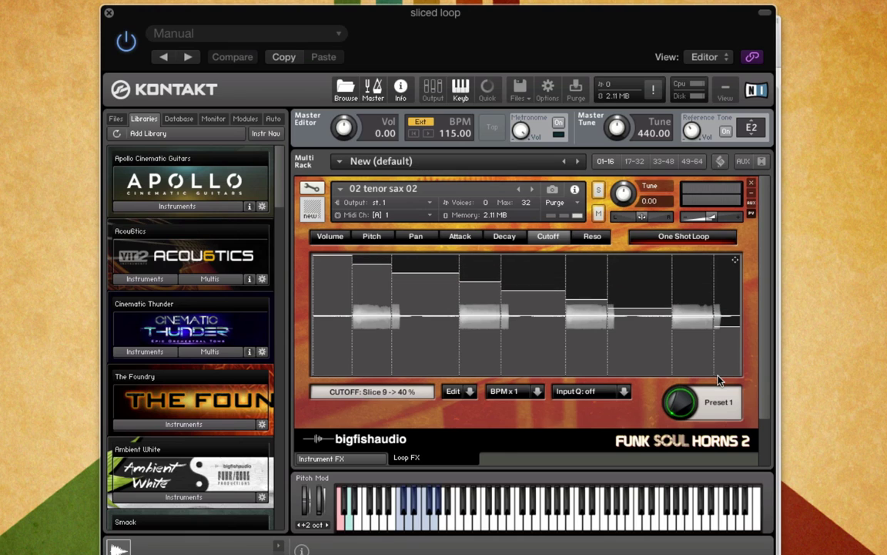
click(736, 262)
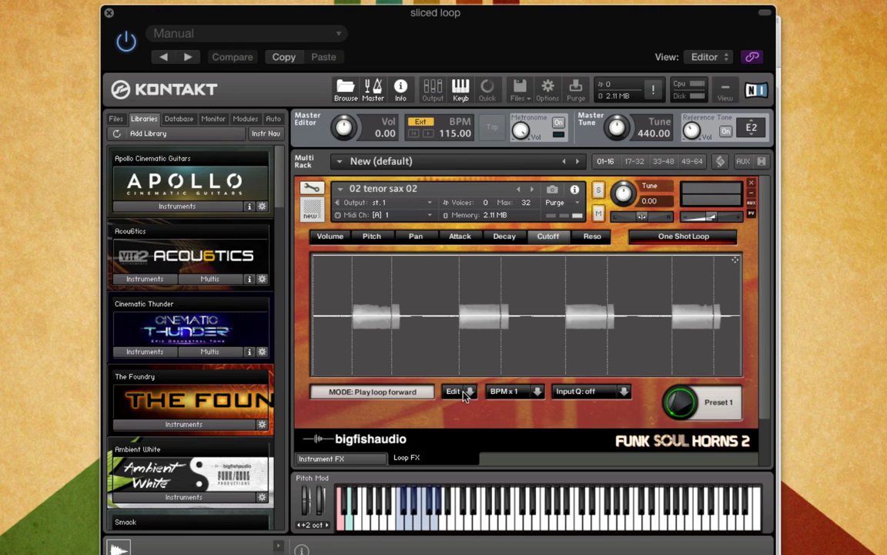
- Pan slice 2 left to -45 and repeat that pan pattern every 2 steps
click(416, 237)
mouse_move(344, 321)
mouse_down()
mouse_move(350, 302)
mouse_move(376, 342)
mouse_up()
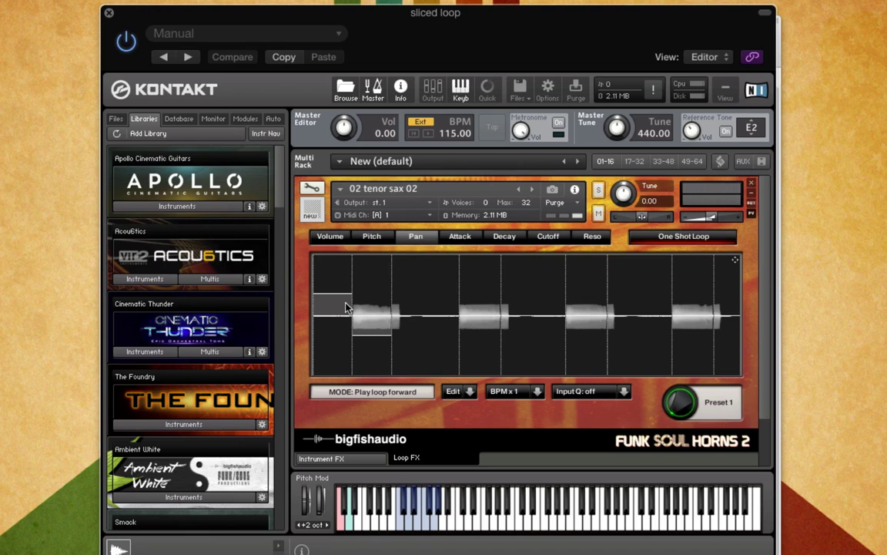
drag(376, 337, 377, 342)
click(462, 391)
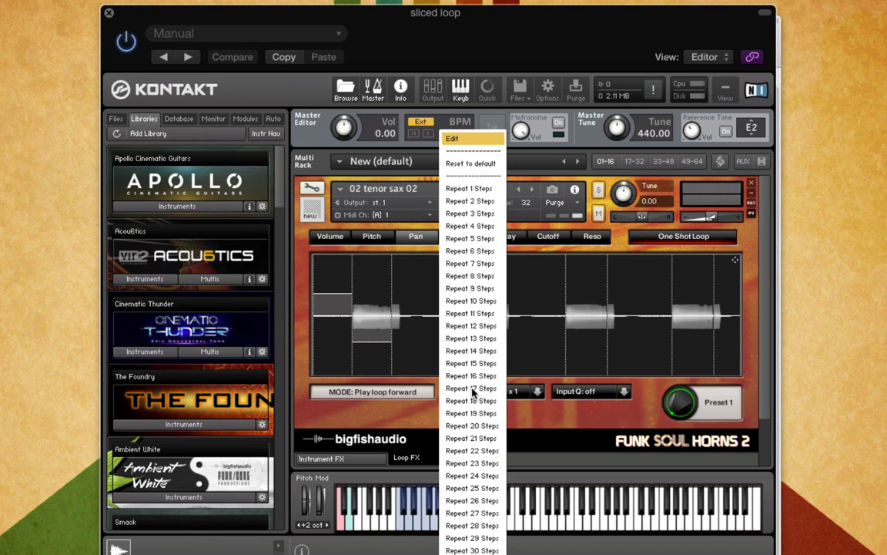
click(487, 203)
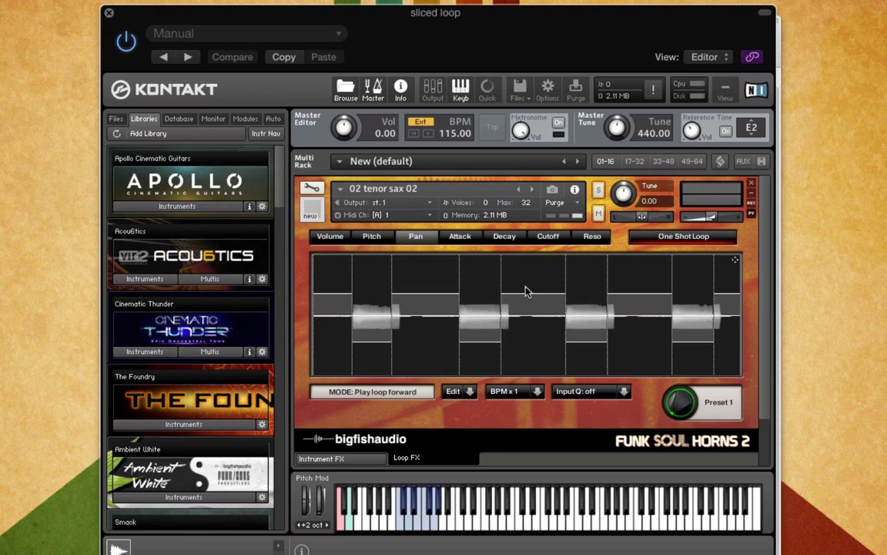
- Set the tempo multiplier to BPM x 2 and switch One Shot Loop off
scroll(392, 240, down, 1)
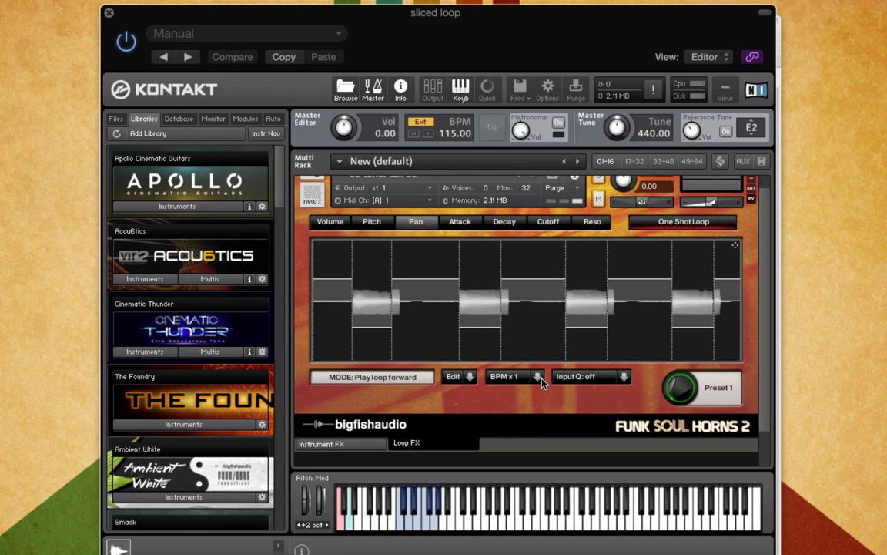
click(514, 379)
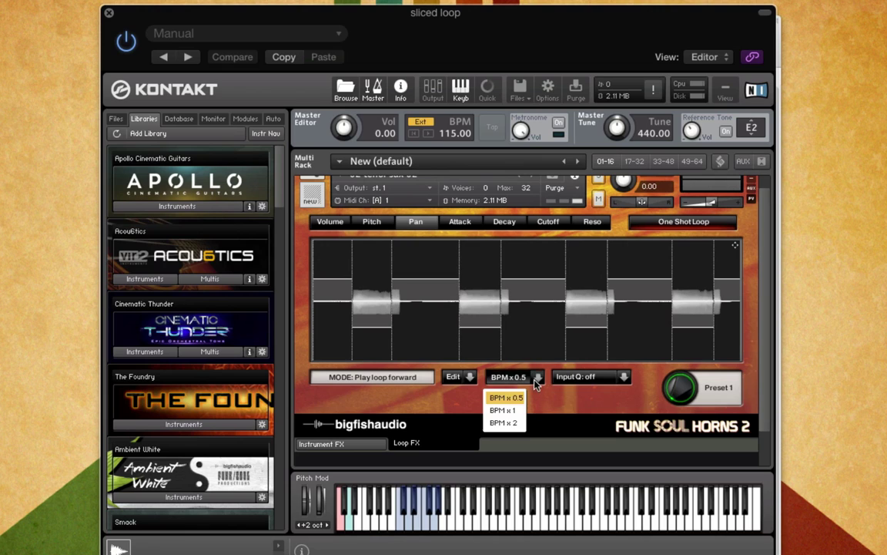
click(507, 422)
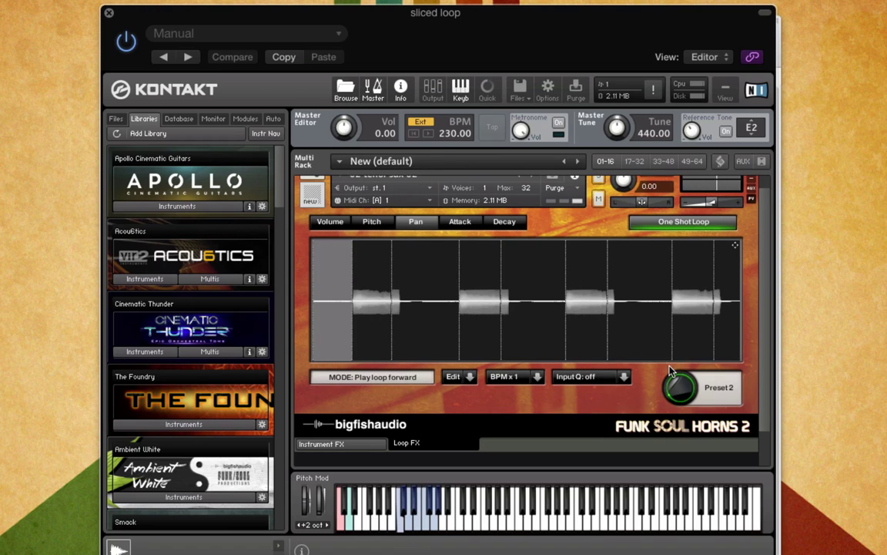
click(693, 222)
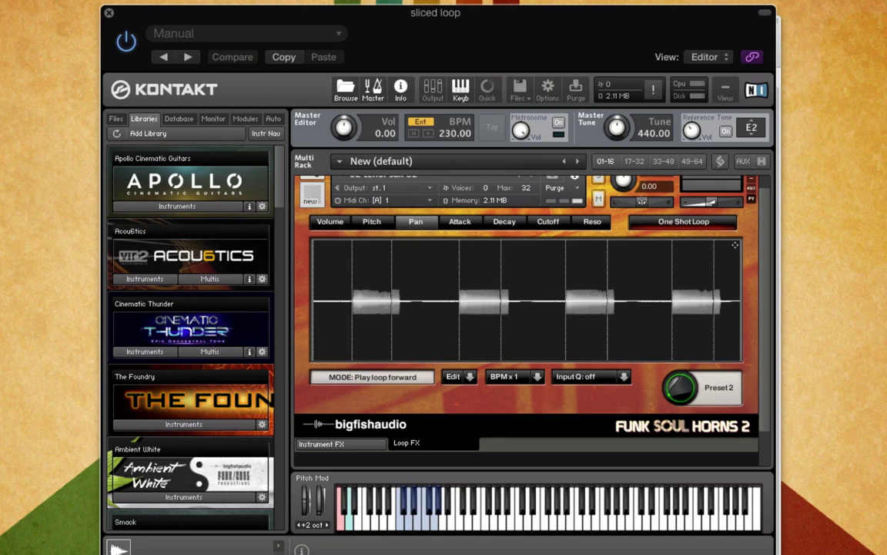
- Set the tempo multiplier to BPM x 0.5, then bring up the Input Q choices
click(504, 377)
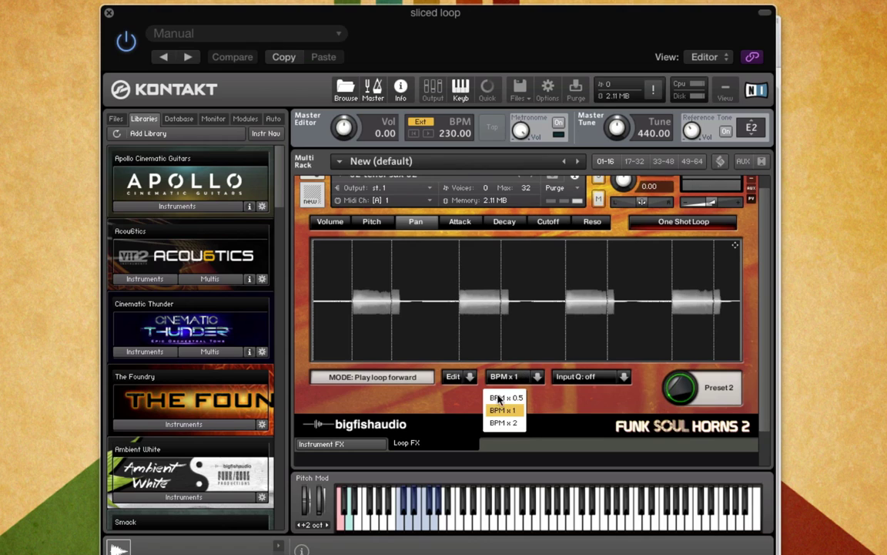
click(498, 399)
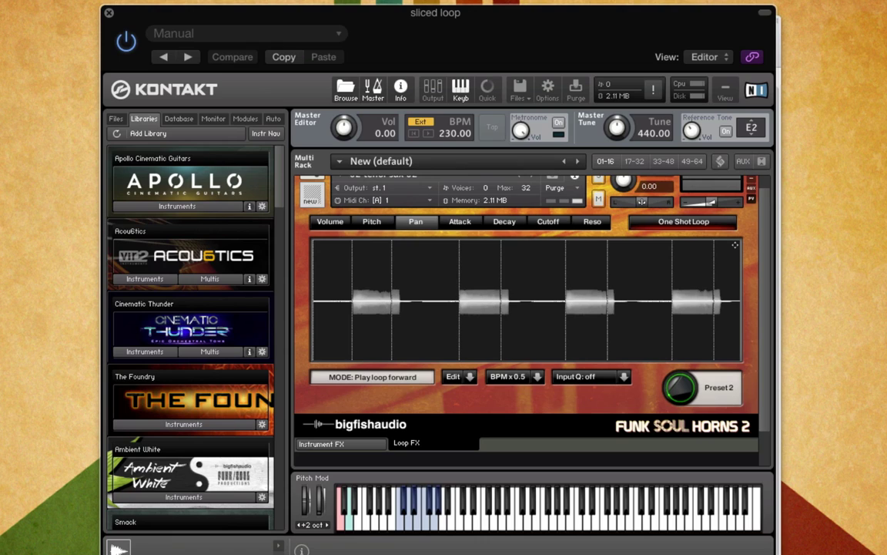
click(615, 381)
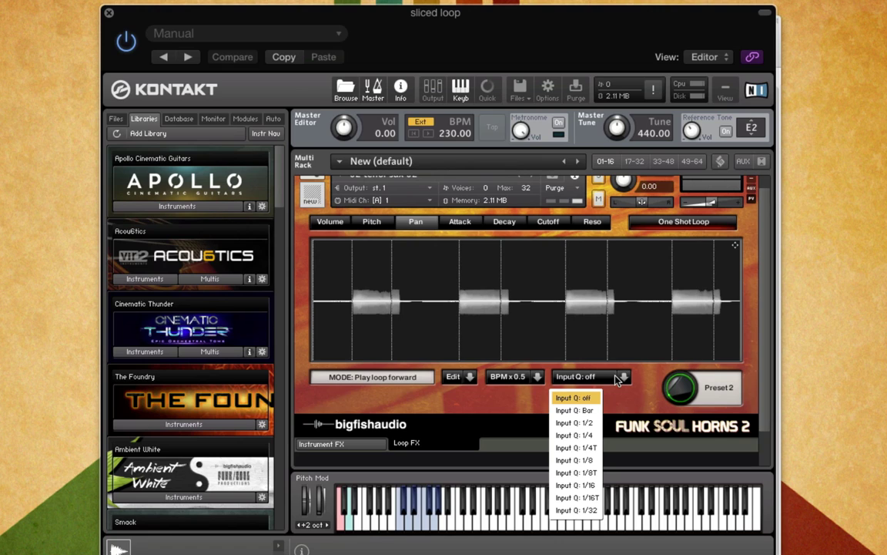
- Dismiss the Input Q list unchanged and turn the preset knob to Preset 5
click(644, 381)
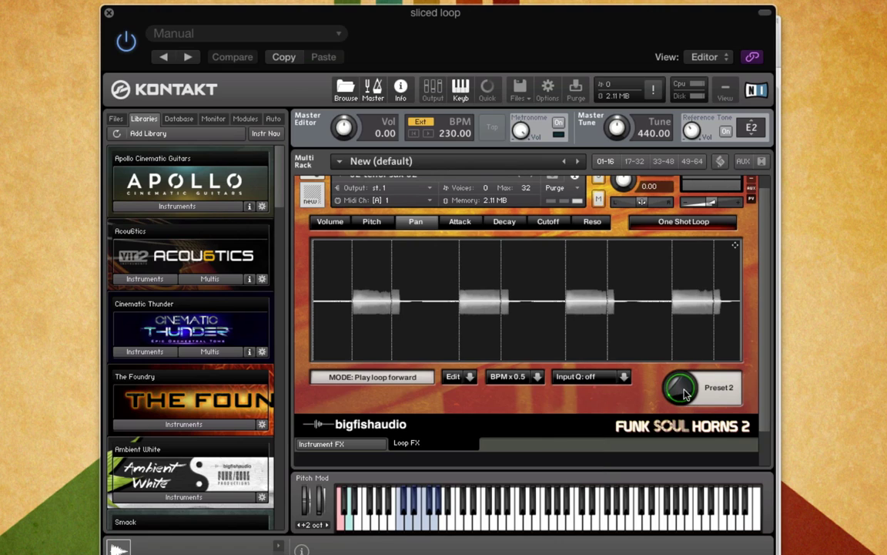
drag(683, 394, 527, 309)
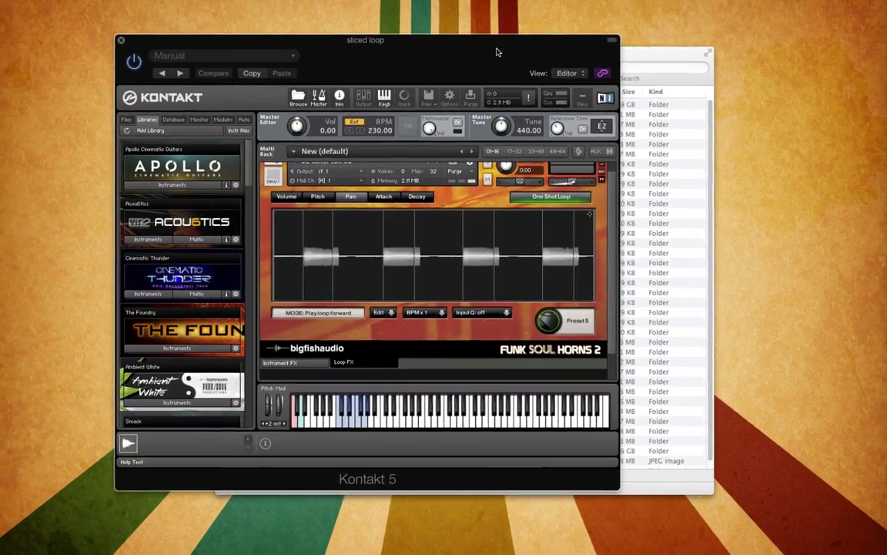
- Export the slices as MIDI onto the sliced loop track as the 02 tenor sax 02 region, then select it
drag(498, 44, 339, 55)
key(super+Tab)
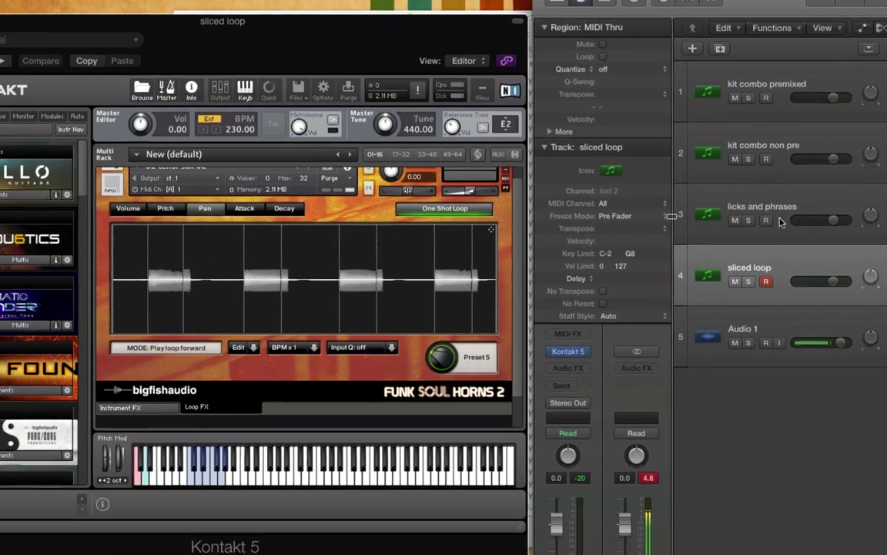
drag(780, 221, 886, 271)
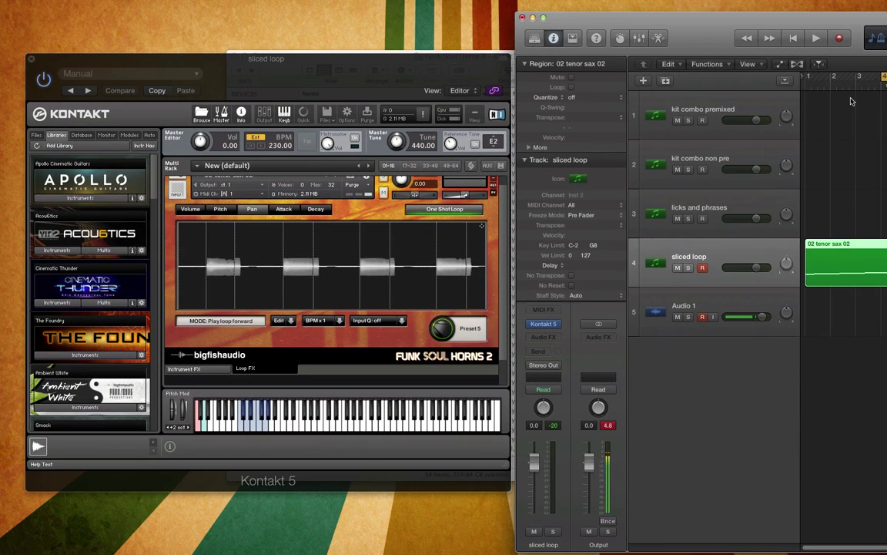
click(836, 320)
click(843, 277)
- Open the 02 tenor sax 02 region in the Piano Roll and close the Kontakt window
double_click(843, 277)
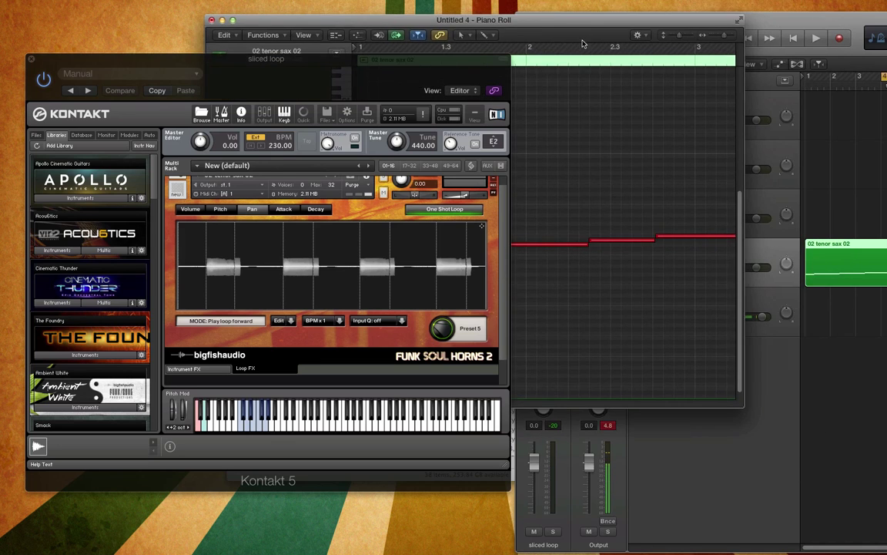
drag(473, 23, 530, 44)
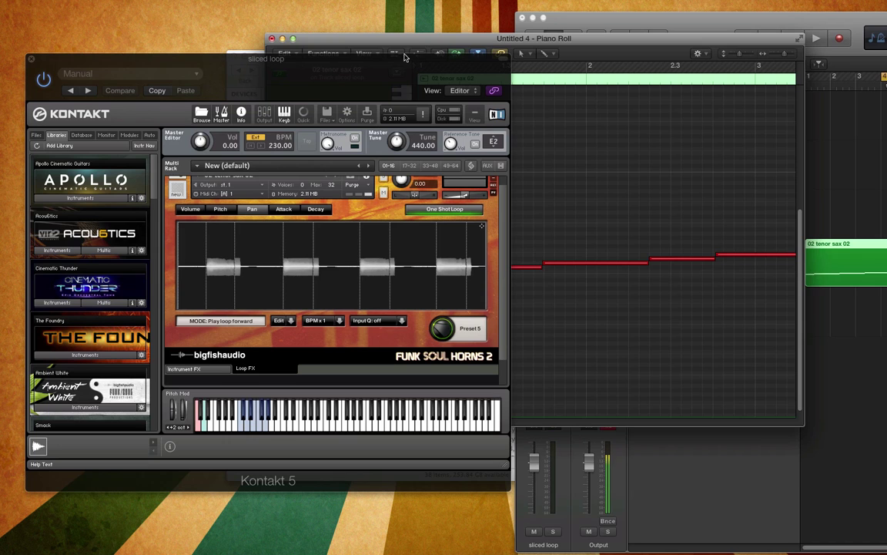
click(31, 59)
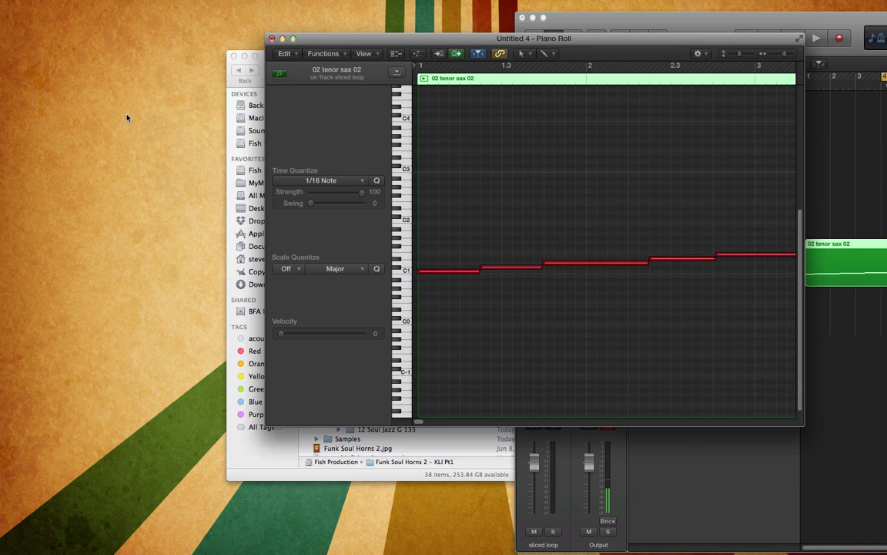
- Check the first slice notes, rising from C1 to D1
click(471, 272)
click(496, 269)
click(495, 270)
click(567, 264)
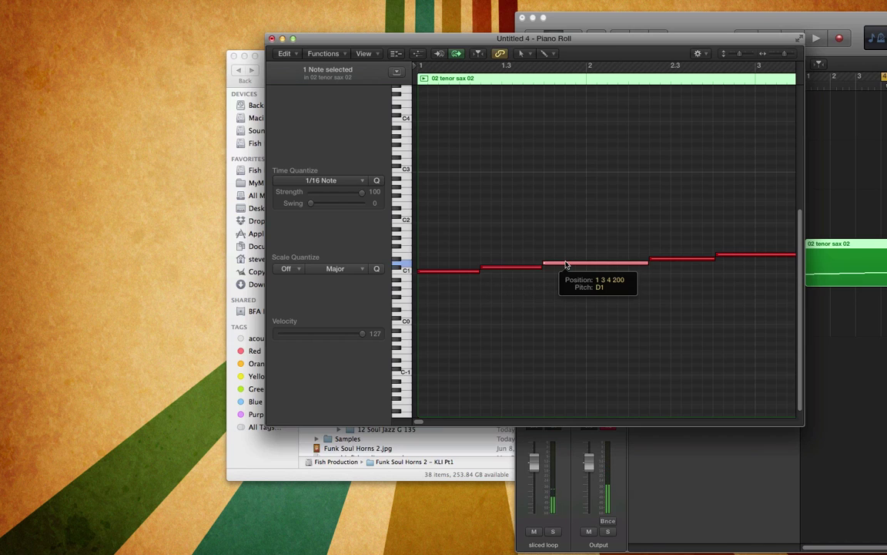
mouse_move(564, 264)
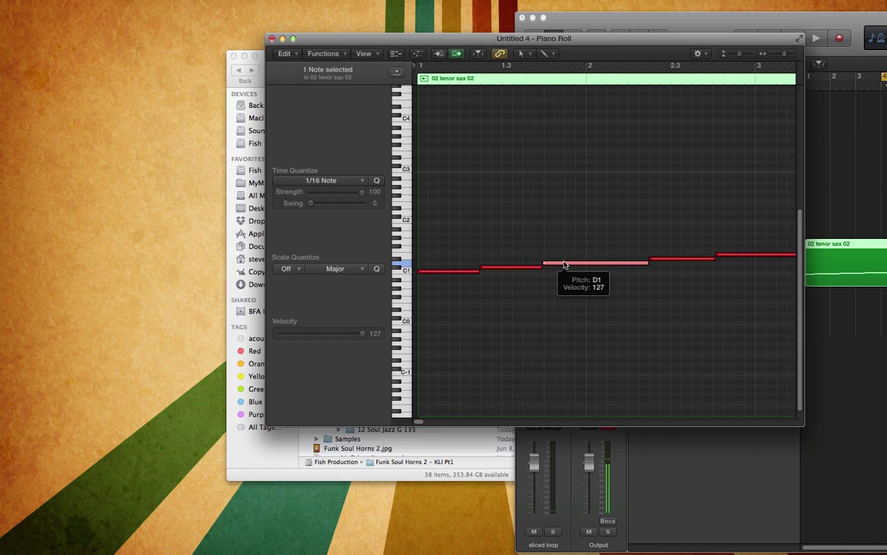